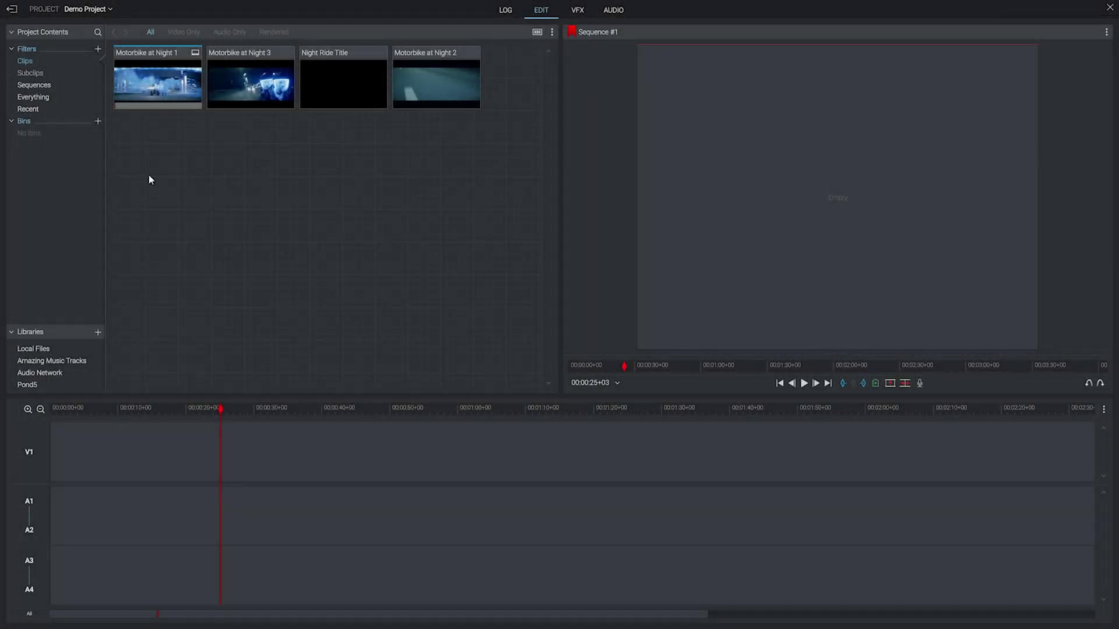
Step: Place the Motorbike at Night 1 clip on track V1 of Sequence #1, with its two audio tracks
left_click_drag(157, 81, 159, 488)
Step: Zoom the timeline in on the Motorbike at Night 1 clip and play it briefly from its start
left_click(155, 487)
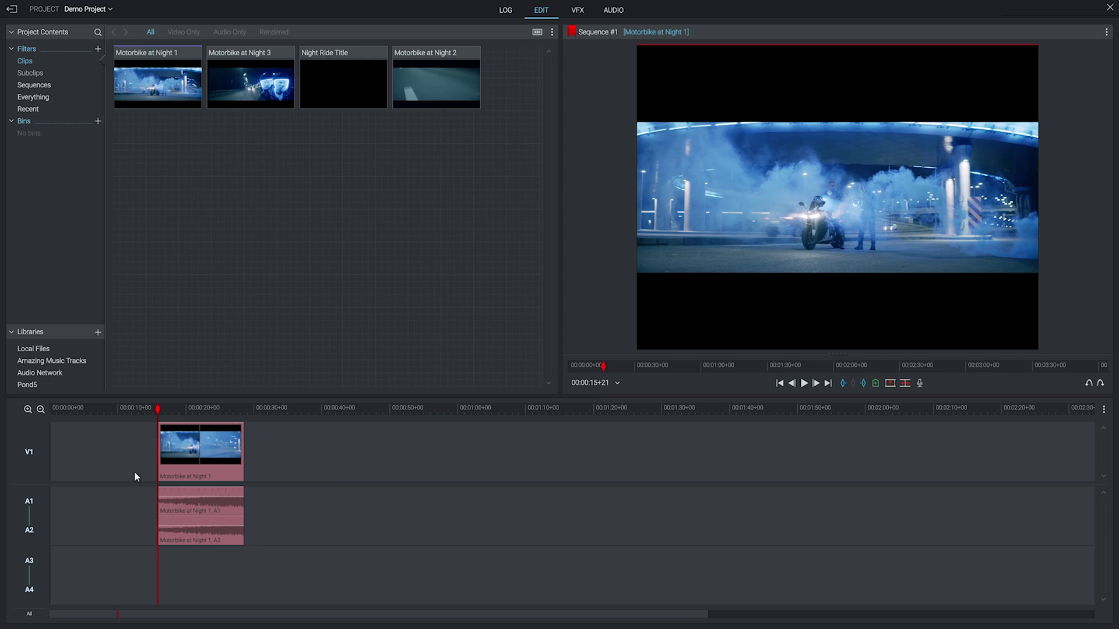
left_click(27, 409)
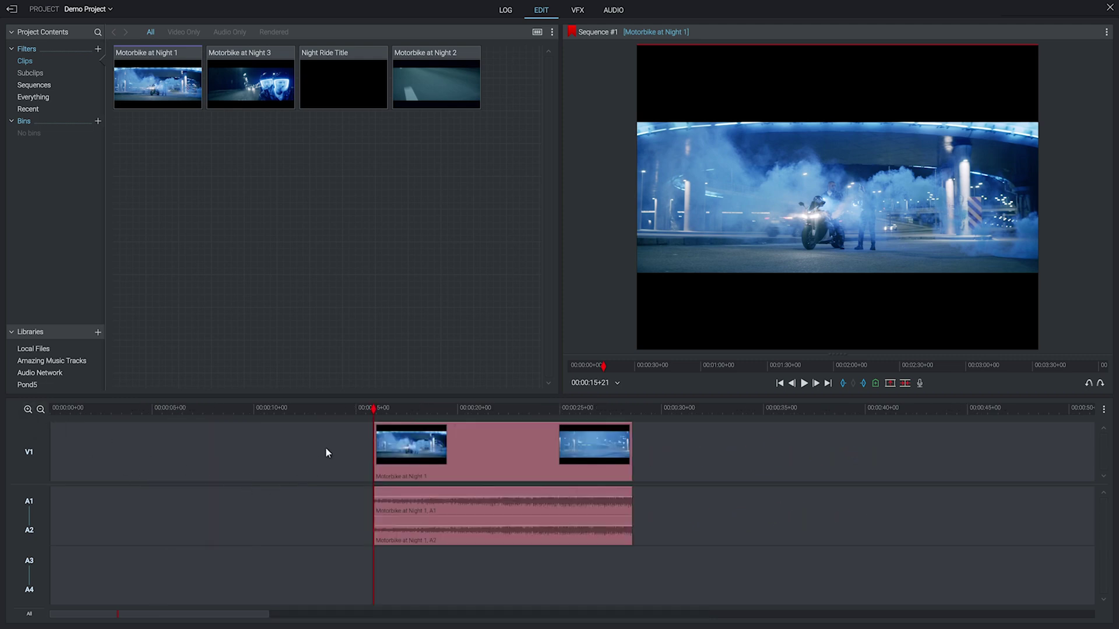
key("space")
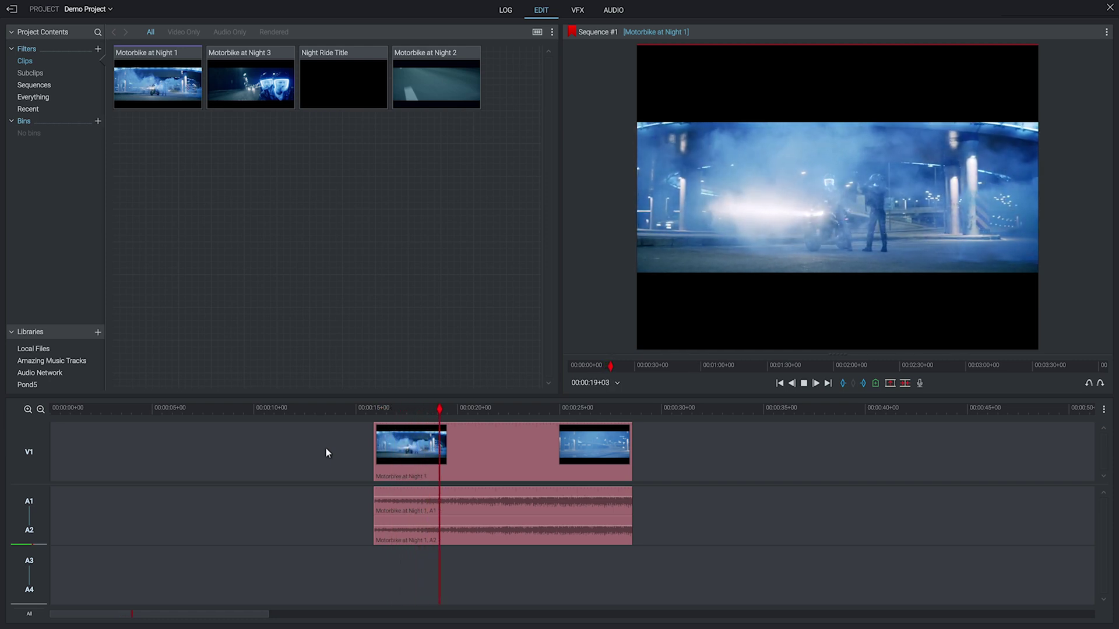
key("space")
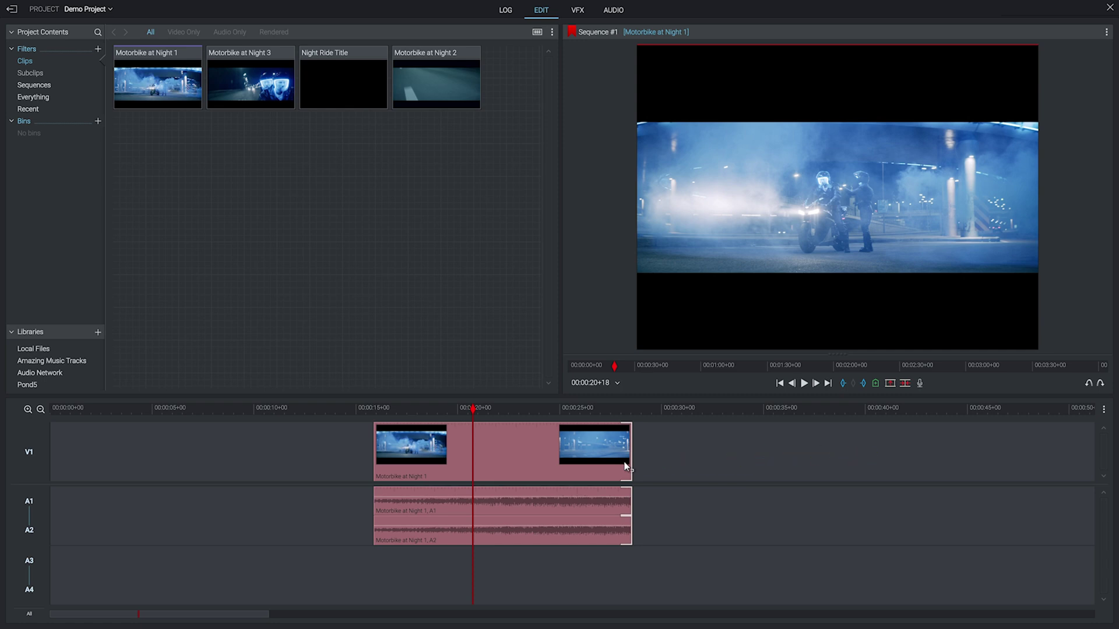
Step: Trim the end of Motorbike at Night 1 slightly, undo a trial start trim, and scrub to the cut point
left_click_drag(624, 464, 609, 463)
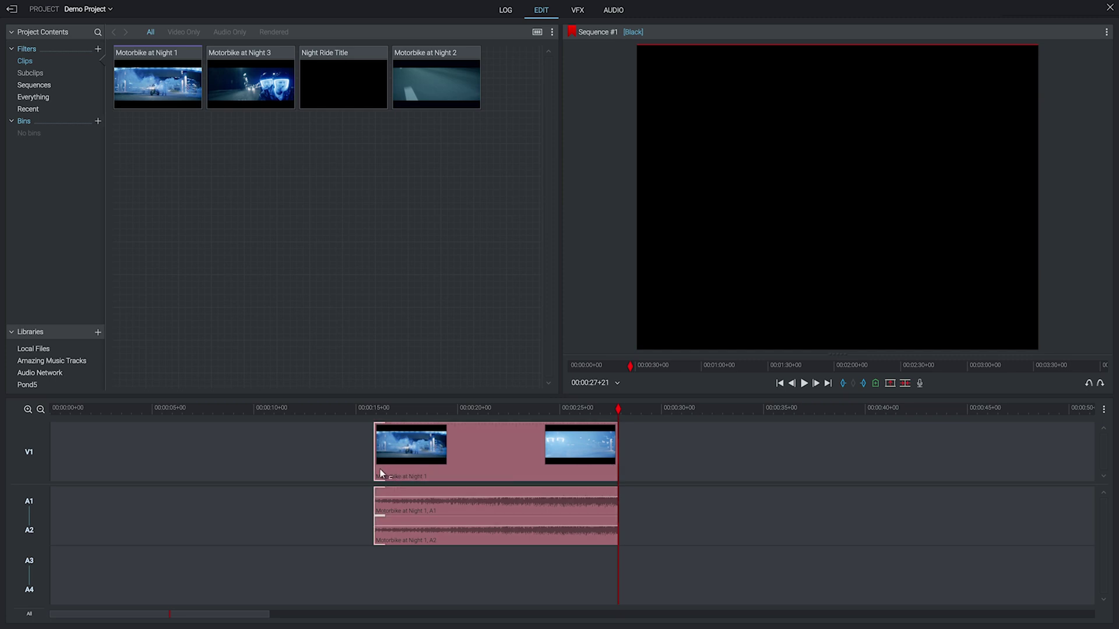
mouse_move(377, 469)
left_mouse_down()
mouse_move(265, 464)
mouse_move(278, 466)
left_mouse_up()
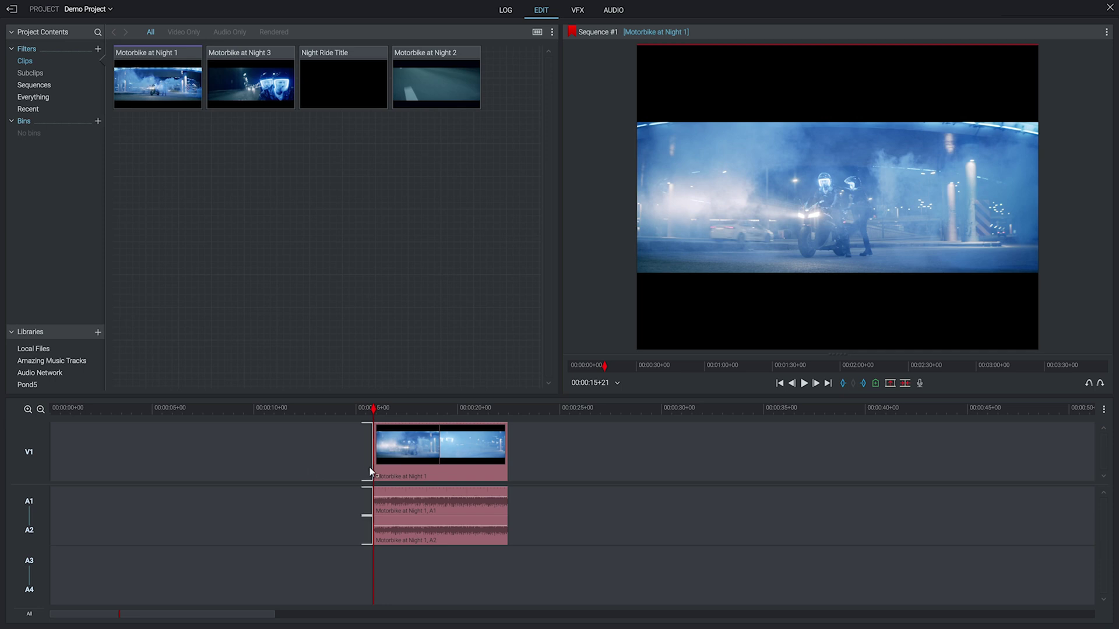
left_click_drag(370, 471, 294, 467)
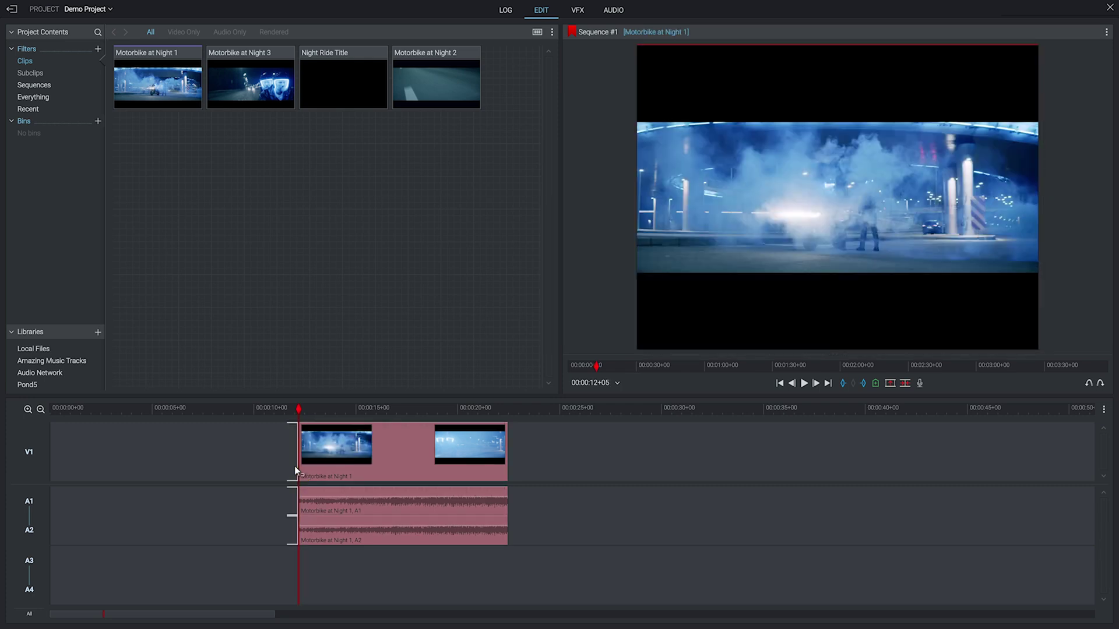
key("ctrl+z")
key("ctrl+z")
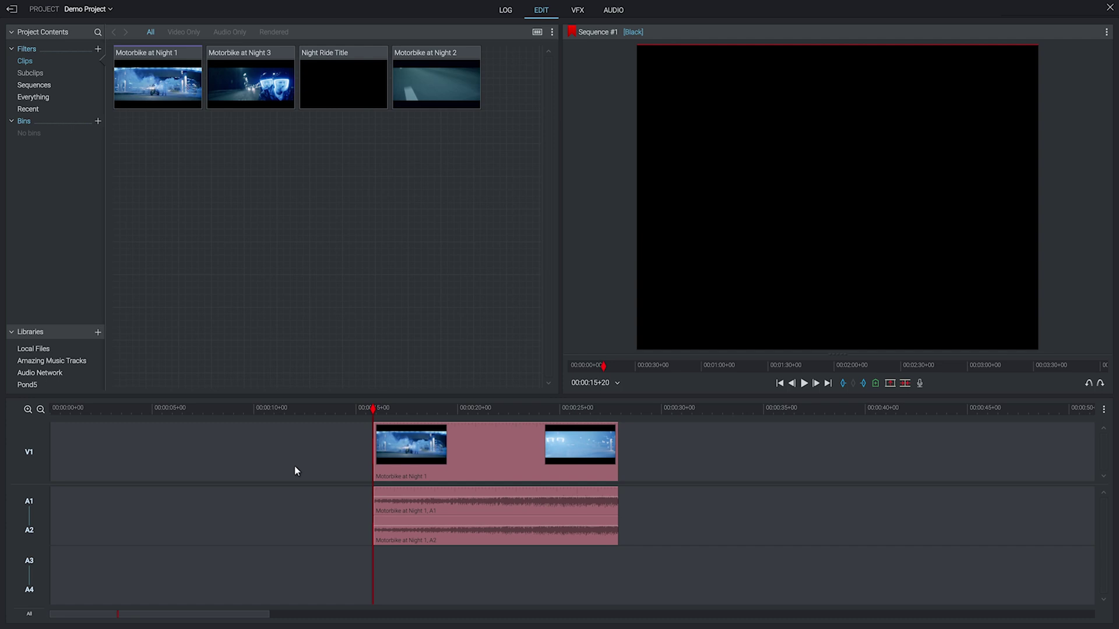
left_click_drag(390, 410, 536, 422)
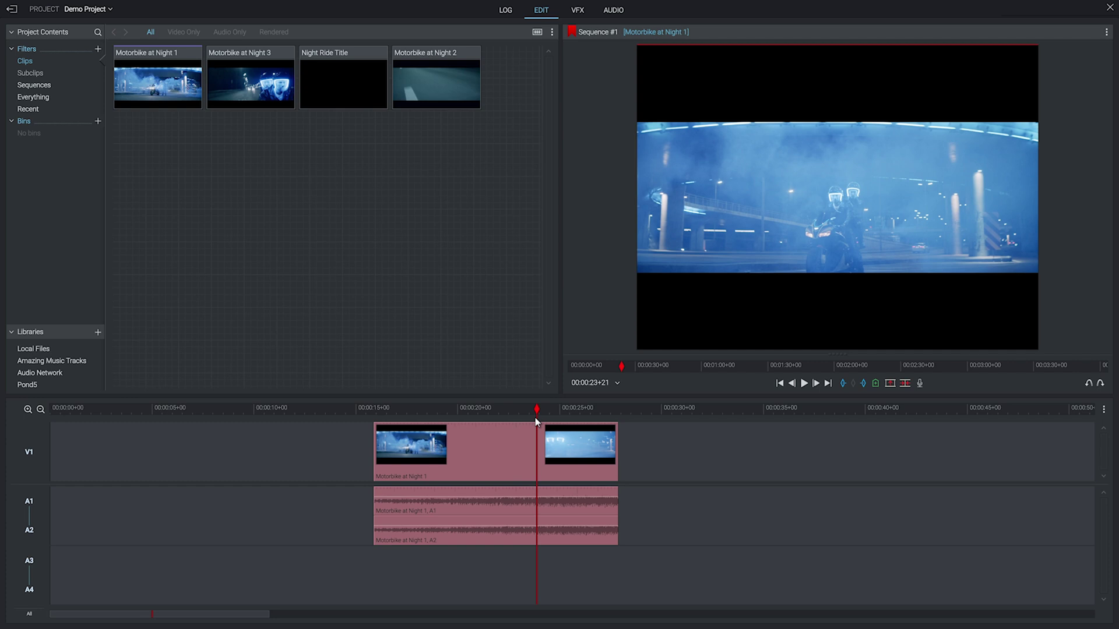
Step: Split Motorbike at Night 1 at 00:00:23+21, delete the earlier part, and open Motorbike at Night 2
key("c")
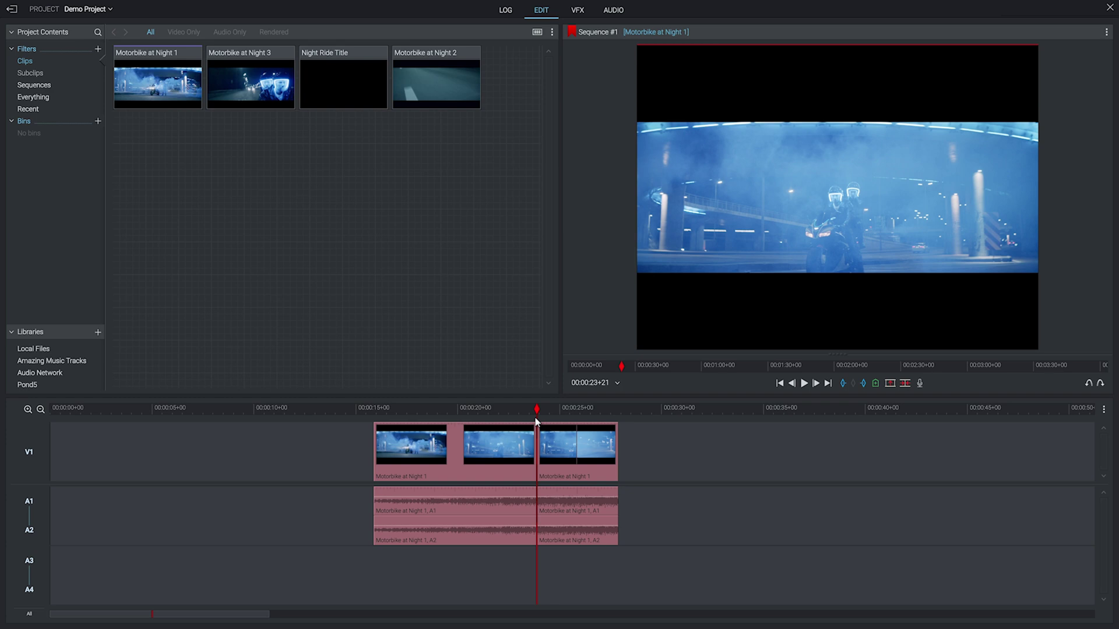
left_click(470, 449)
key("Delete")
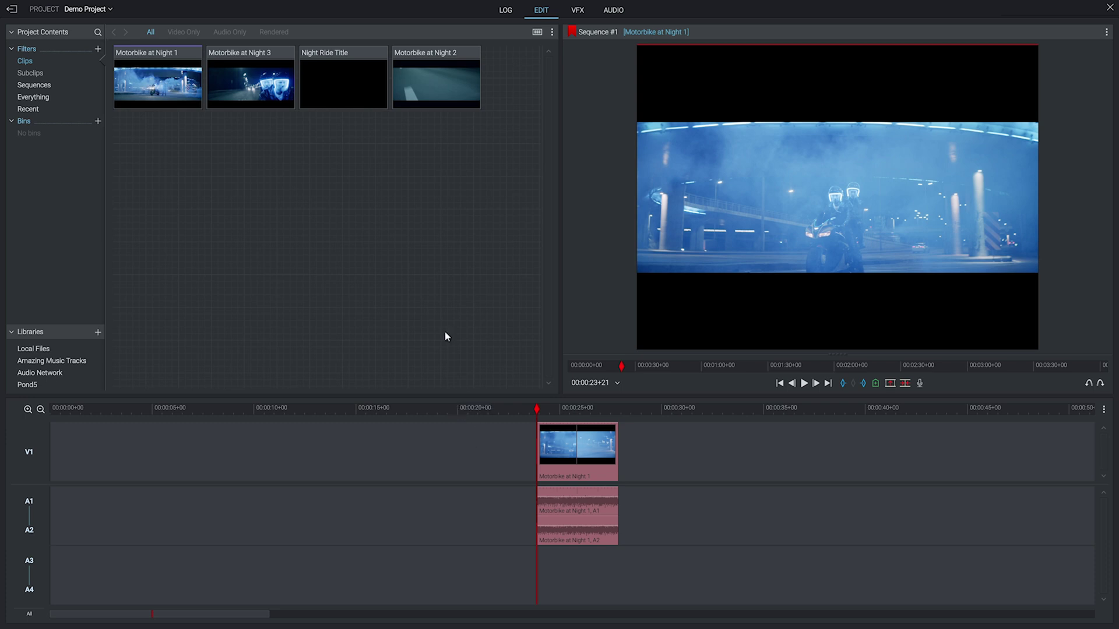
double_click(428, 86)
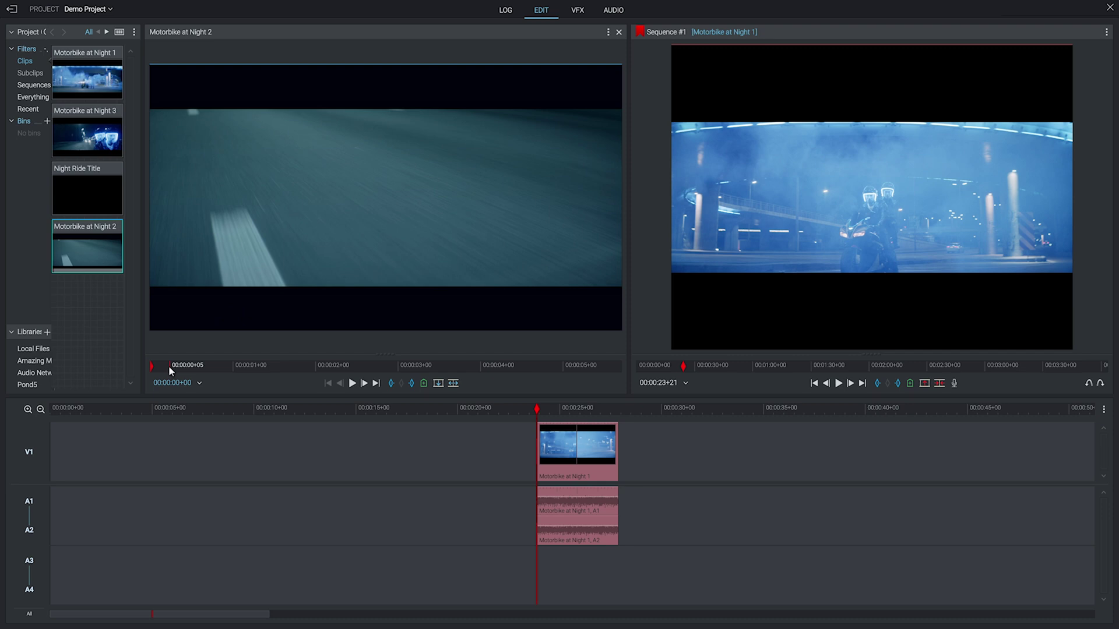
Step: Preview Motorbike at Night 2 to its end, then drop it onto V1/A1/A2 after Night 1
left_click_drag(169, 367, 189, 369)
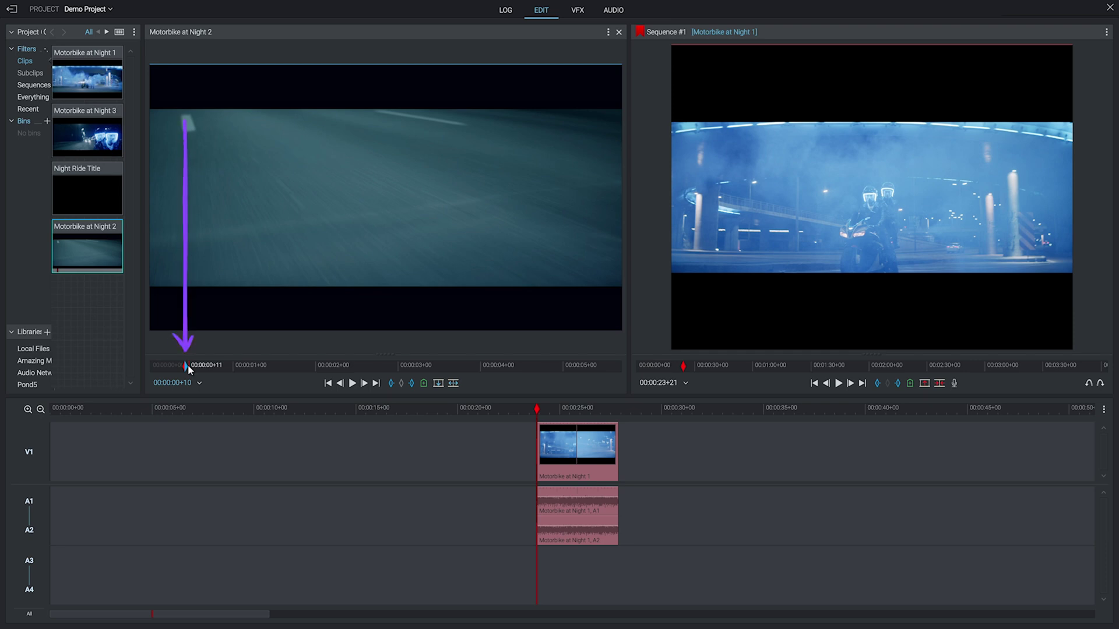
key("space")
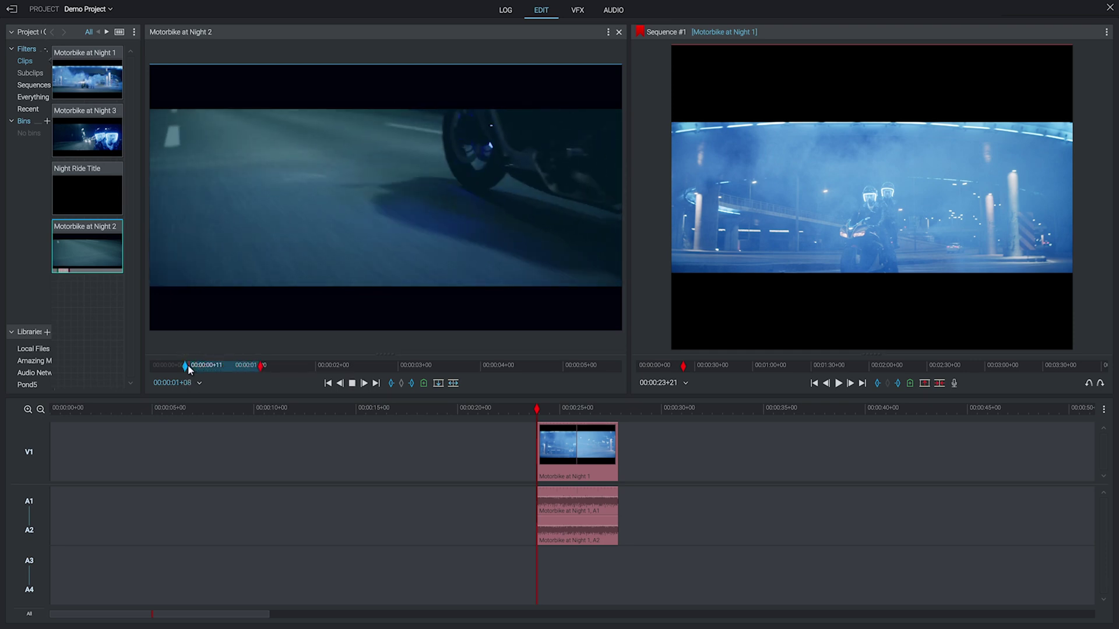
key("space")
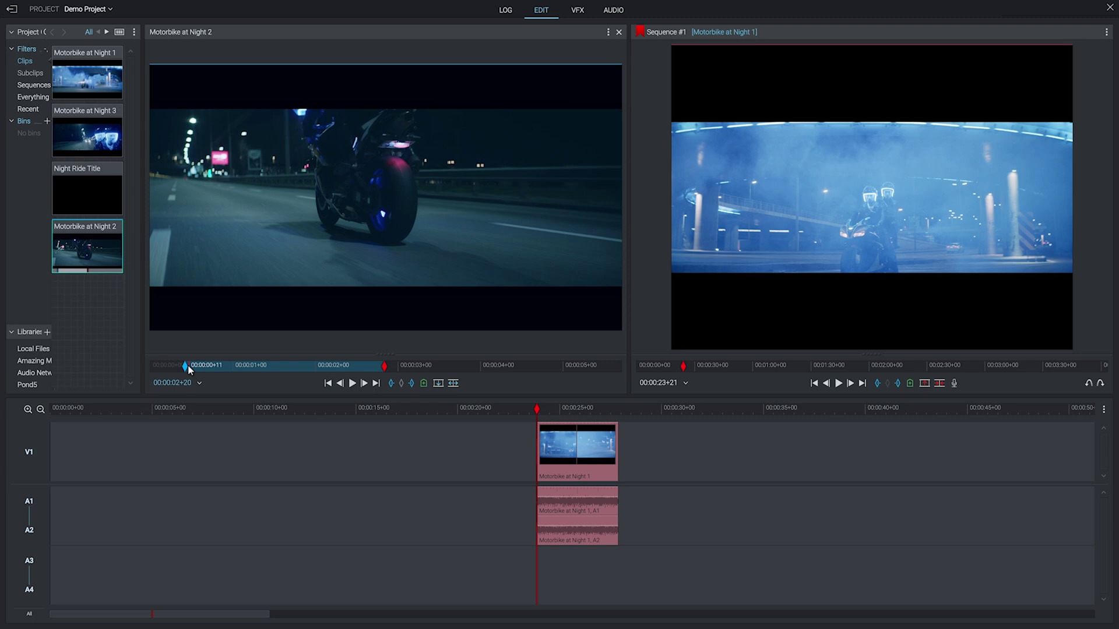
key("space")
left_click(583, 367)
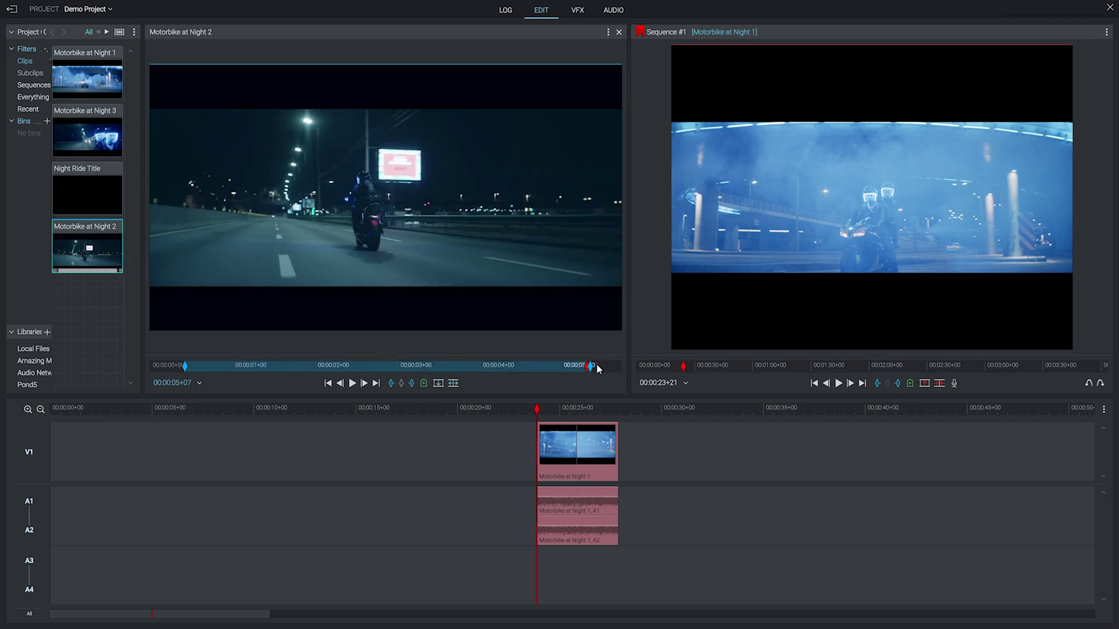
left_click(608, 367)
key("space")
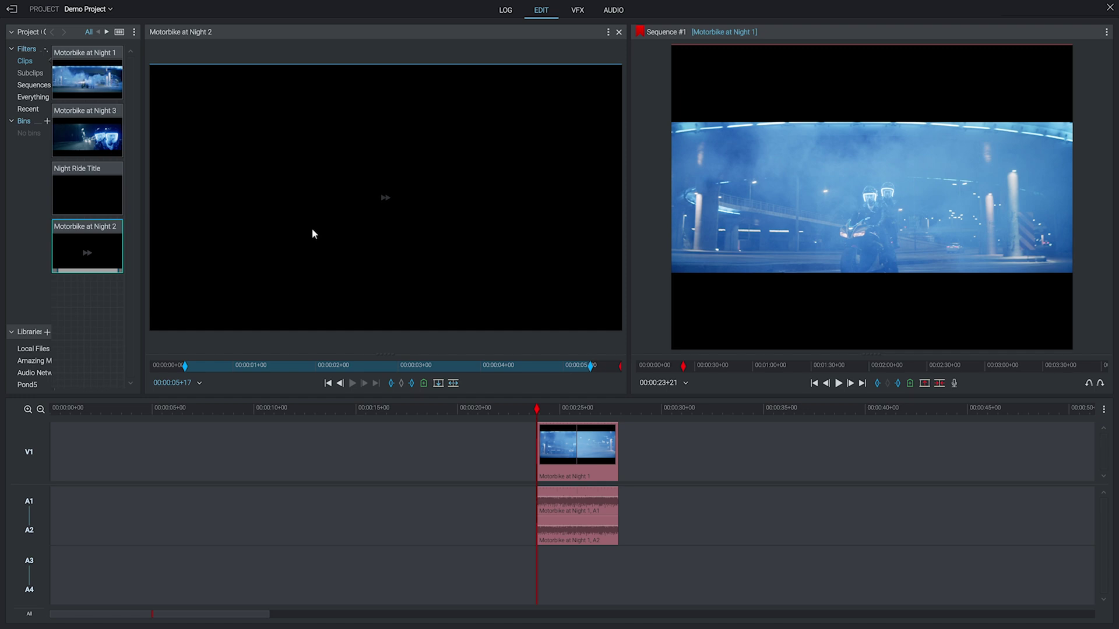
left_click_drag(313, 234, 623, 470)
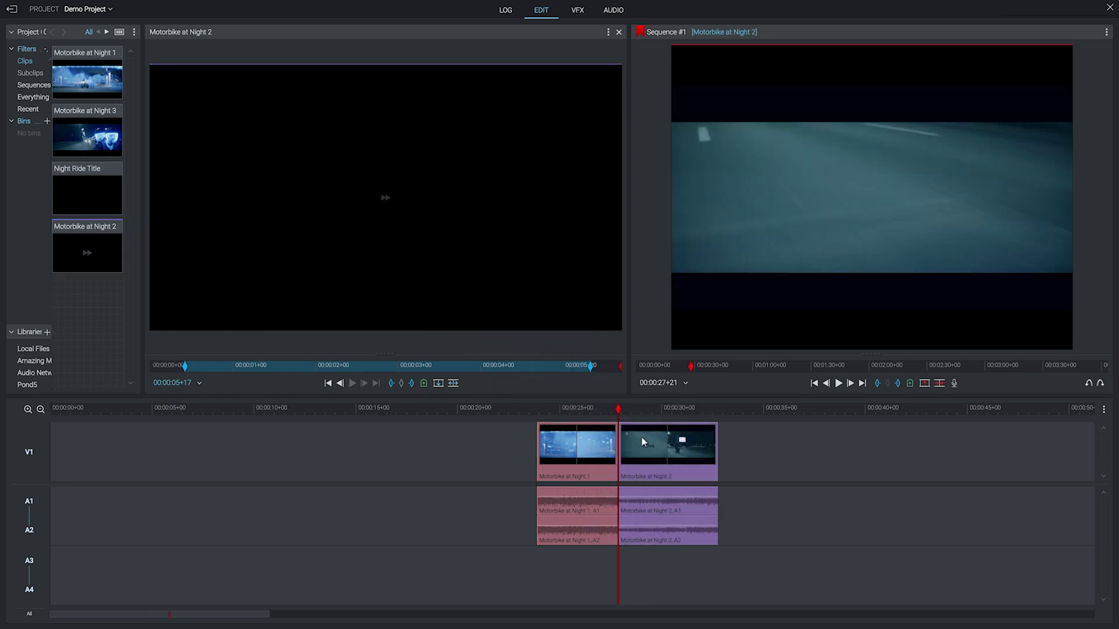
Step: Undo the Night 2 placement, then try Overwrite and Insert edits at Night 1's end, undoing each
key("ctrl+z")
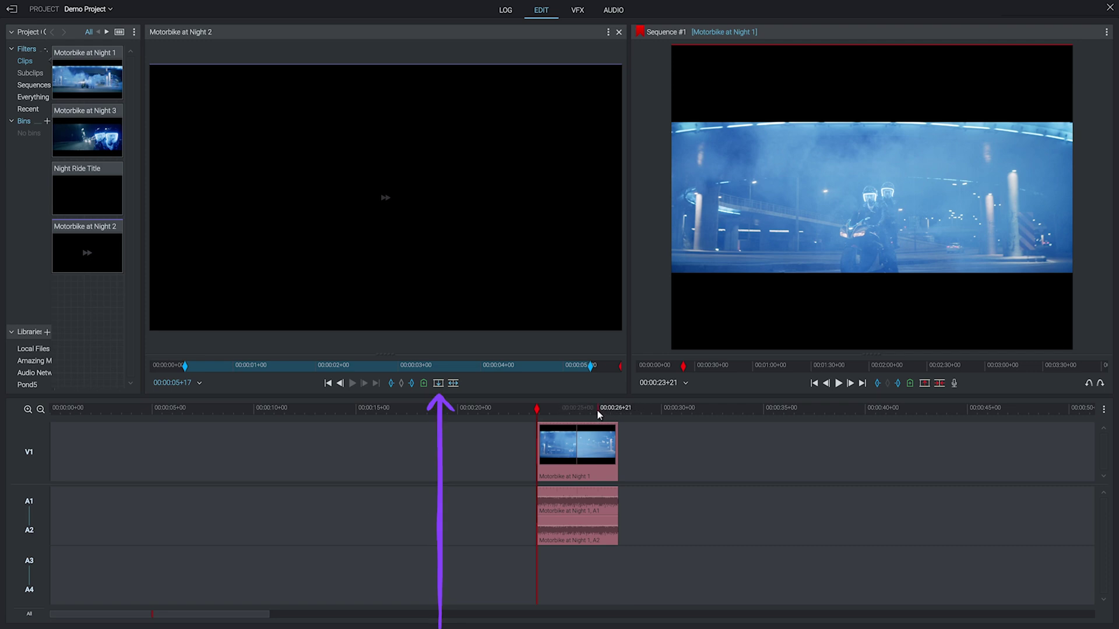
left_click(599, 411)
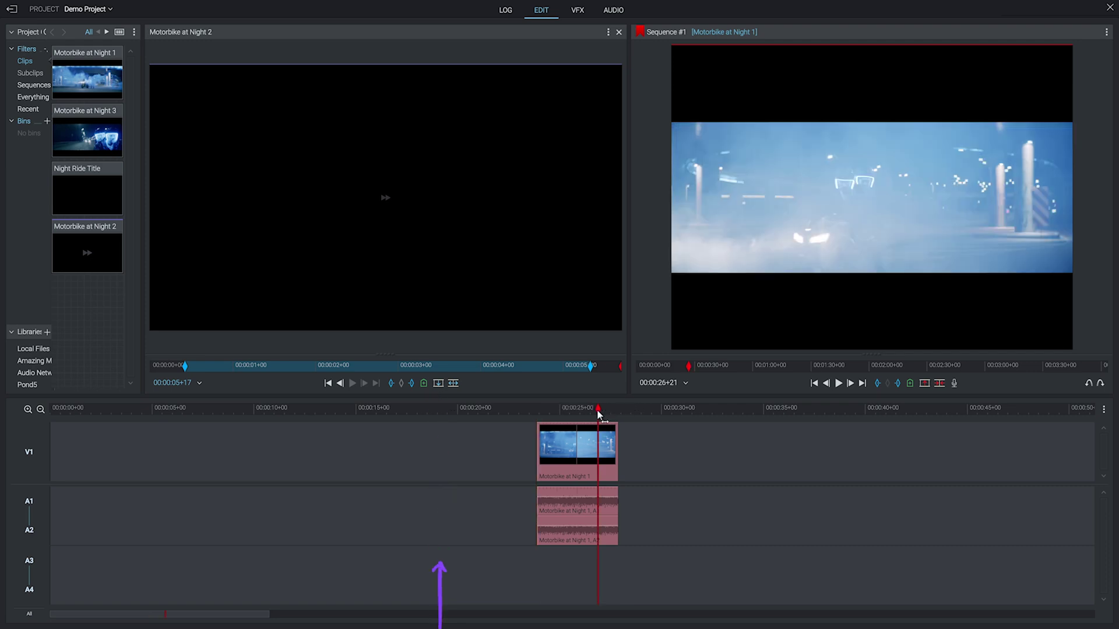
left_click(438, 383)
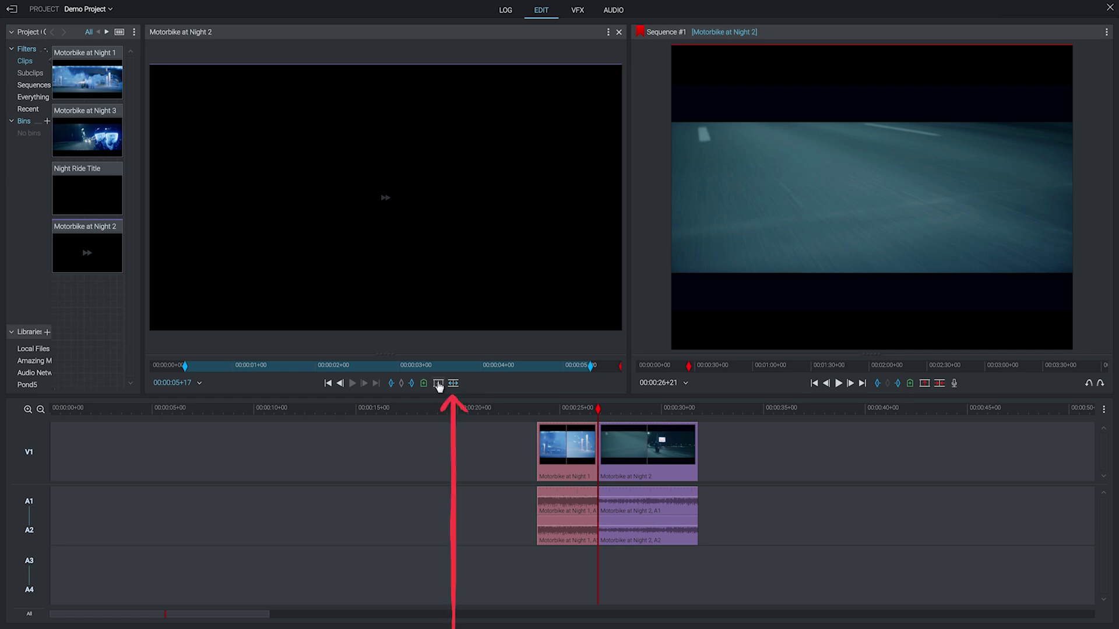
key("ctrl+z")
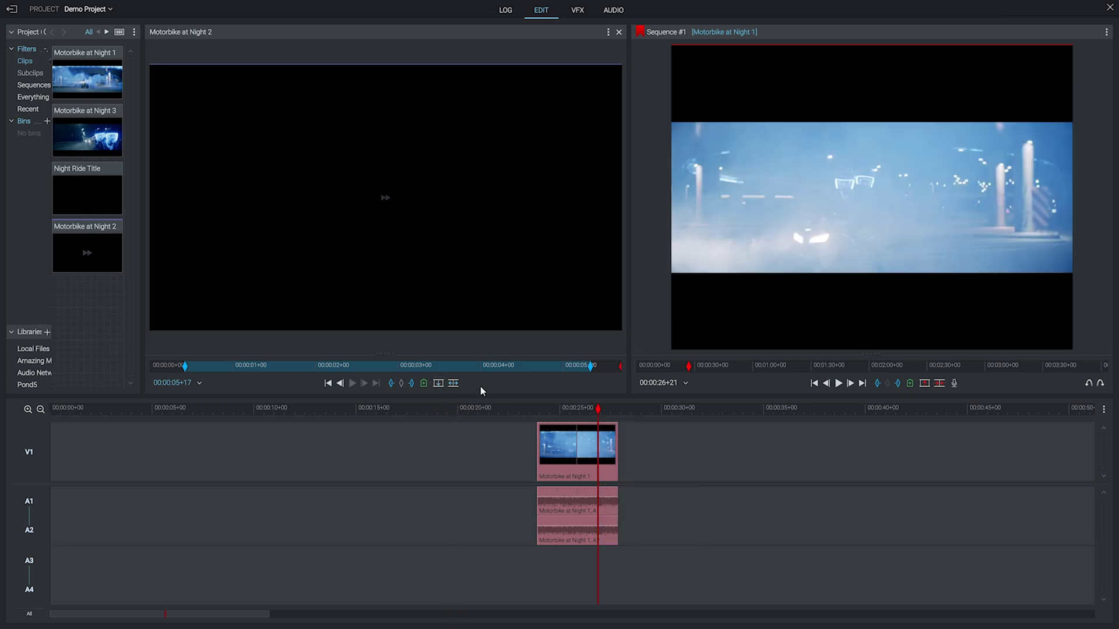
left_click(454, 384)
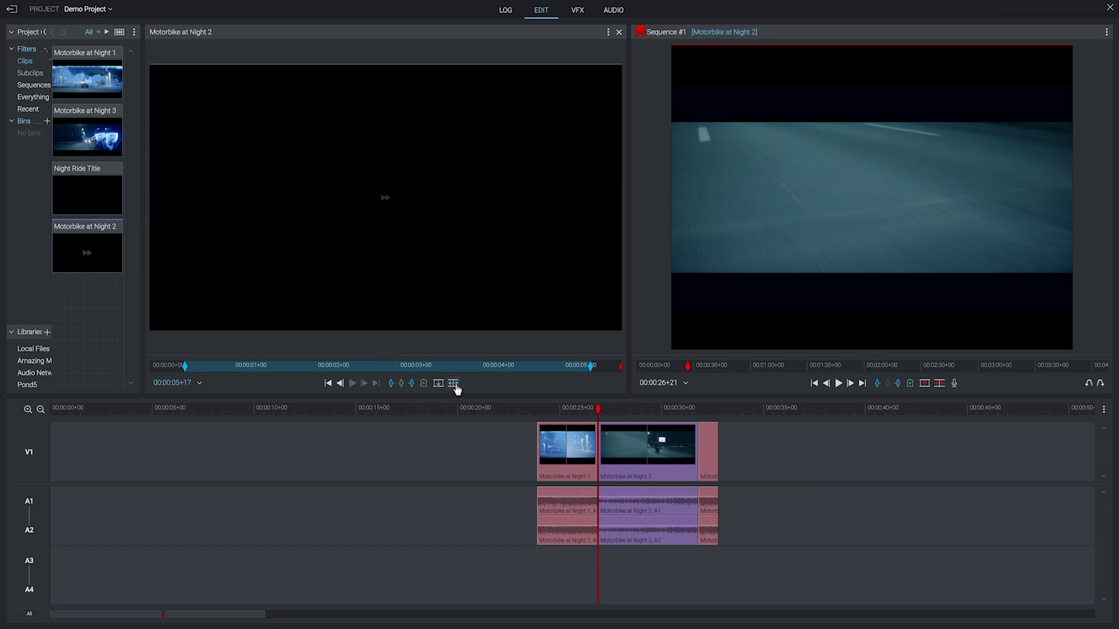
key("ctrl+z")
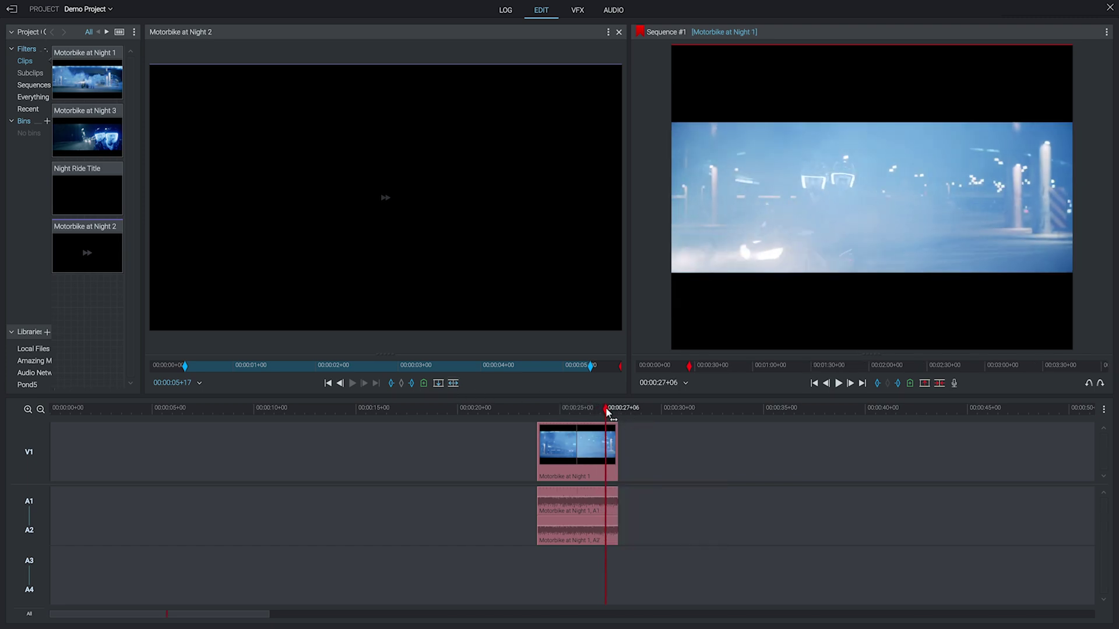
Step: Extend Night 1's end to about 00:00:28, overwrite Night 2 after it, and close the source viewer
left_click_drag(616, 435, 630, 433)
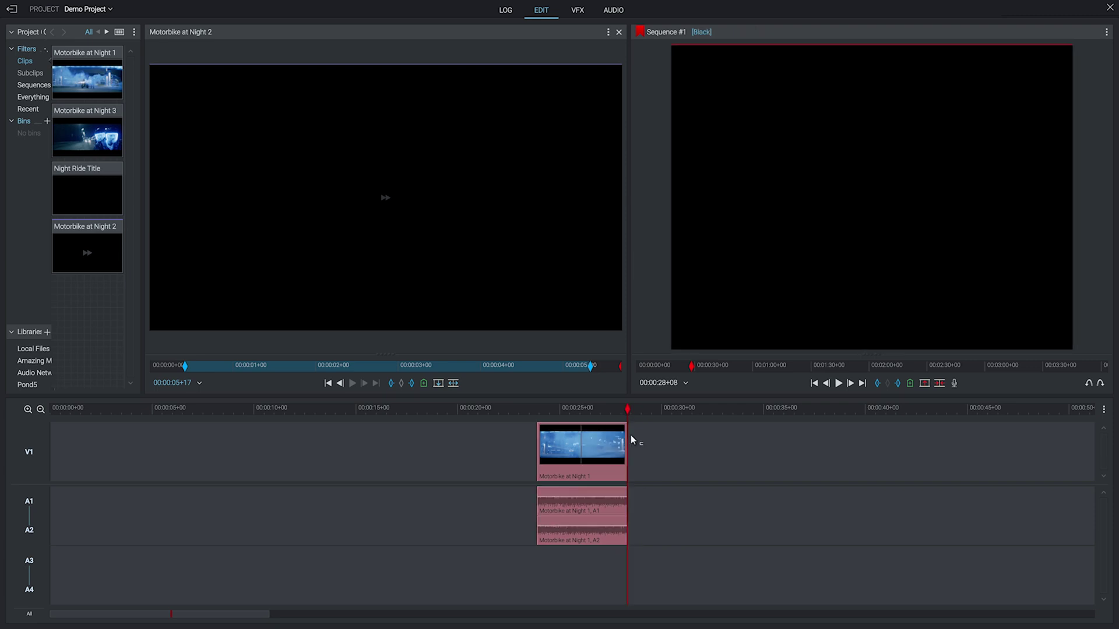
left_click(438, 383)
mouse_move(628, 409)
left_mouse_down()
mouse_move(617, 411)
mouse_move(639, 412)
left_mouse_up()
left_click(618, 33)
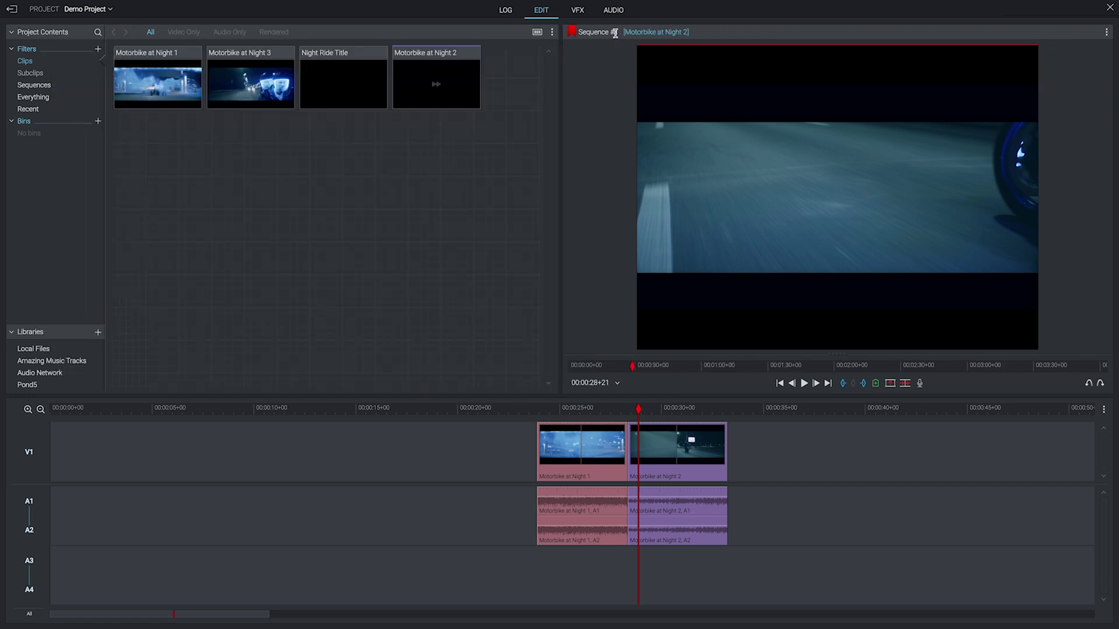
Step: Add Motorbike at Night 3 to the sequence right after the Night 2 clip
double_click(254, 82)
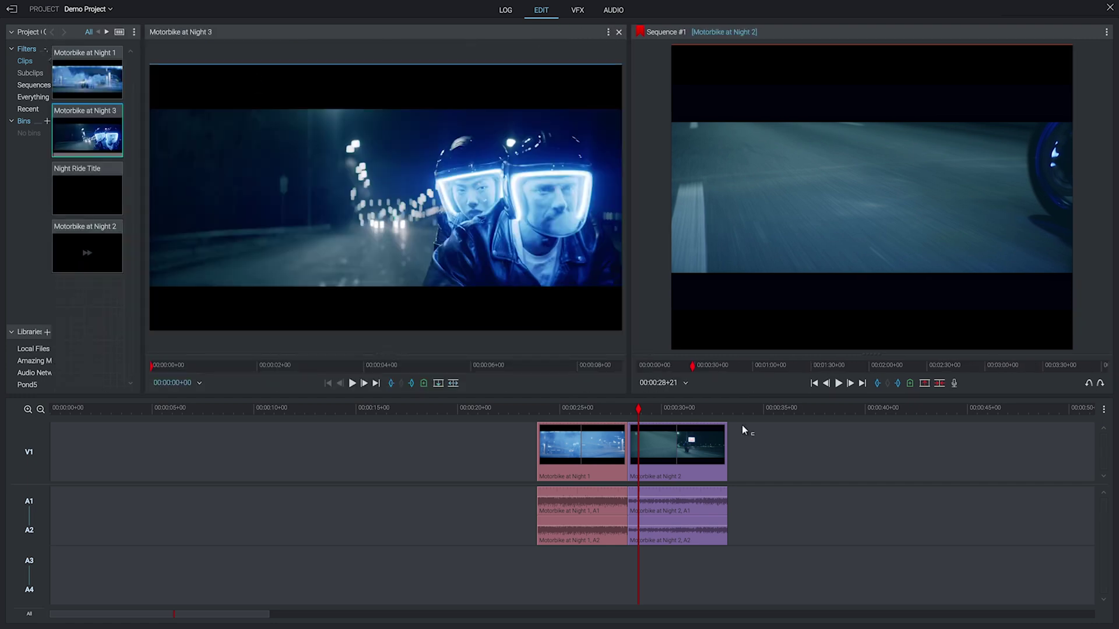
left_click(729, 411)
left_click(438, 383)
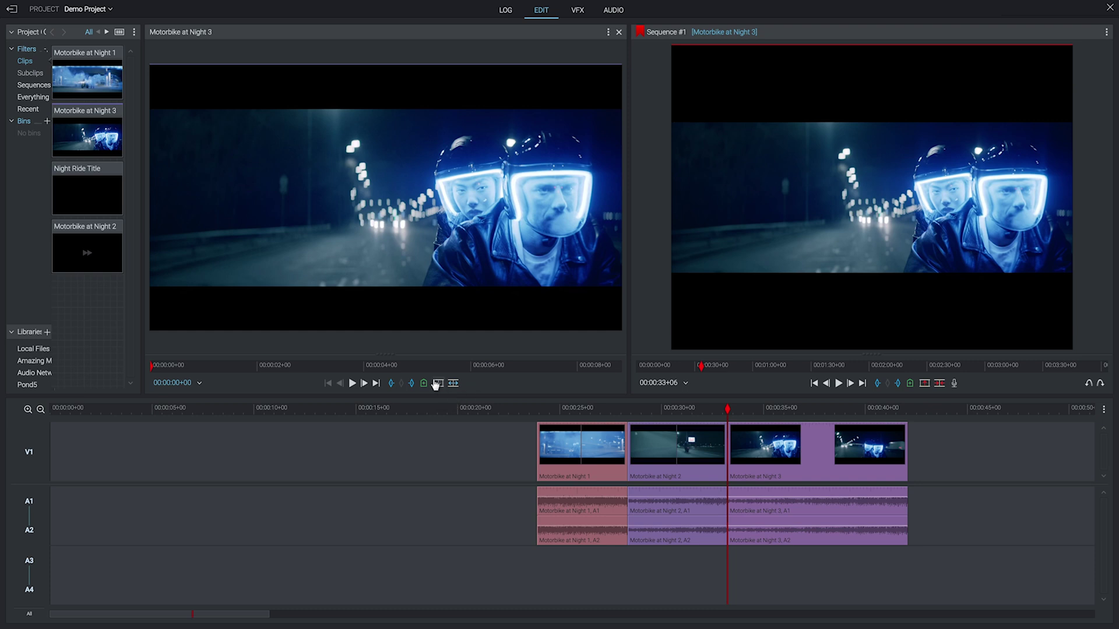
Step: Put Night Ride Title at 0:00, move the three motorbike clips up behind it, and play
left_click_drag(81, 187, 52, 461)
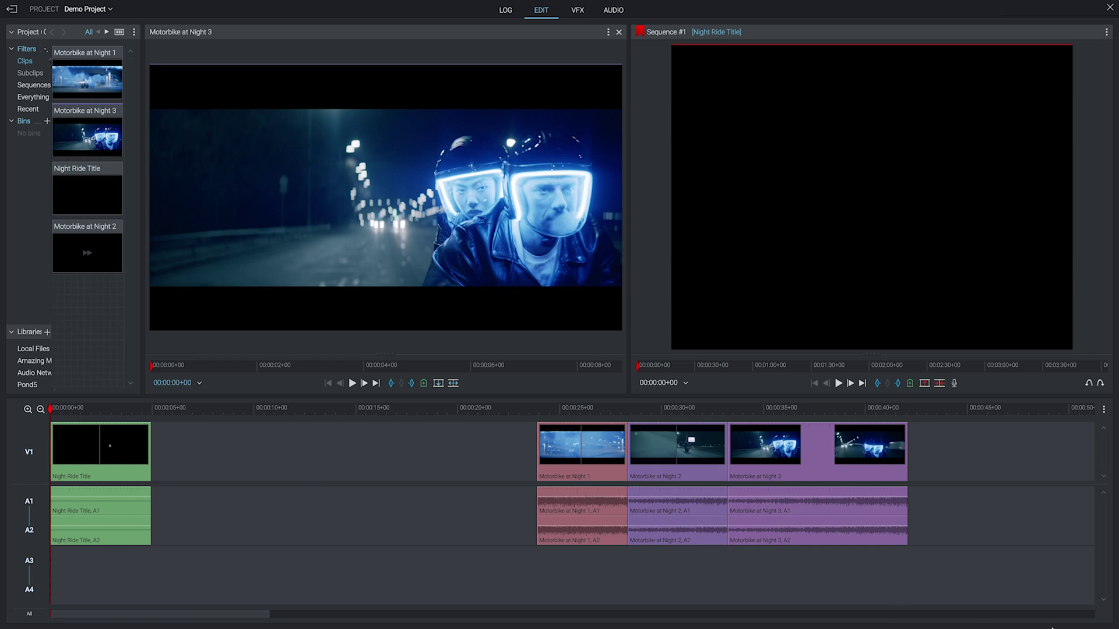
left_click_drag(845, 573, 564, 456)
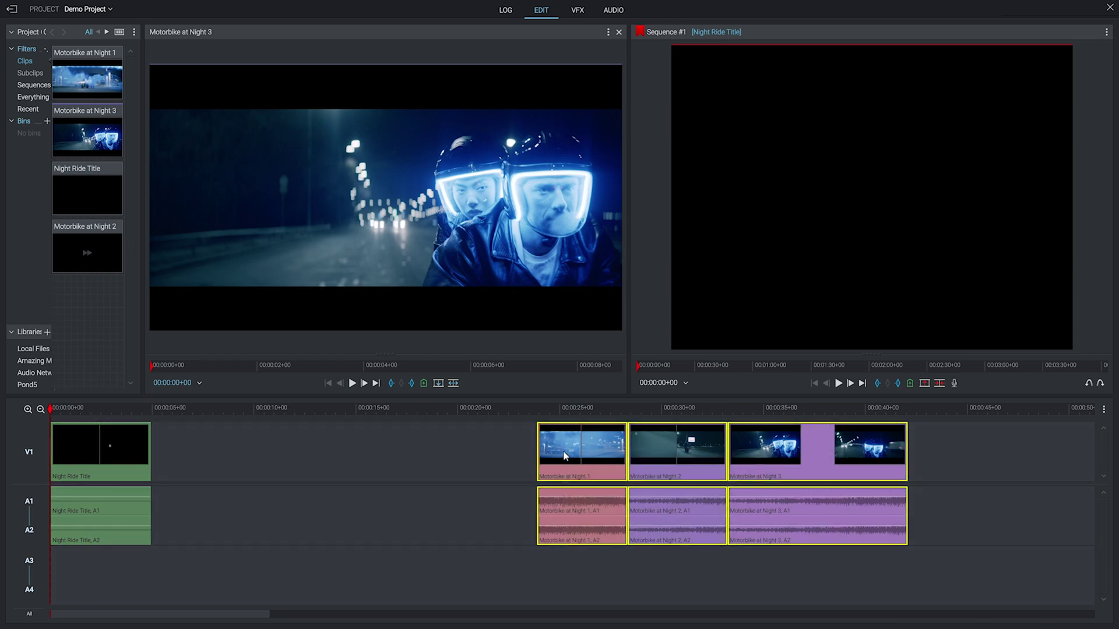
left_click_drag(586, 453, 201, 445)
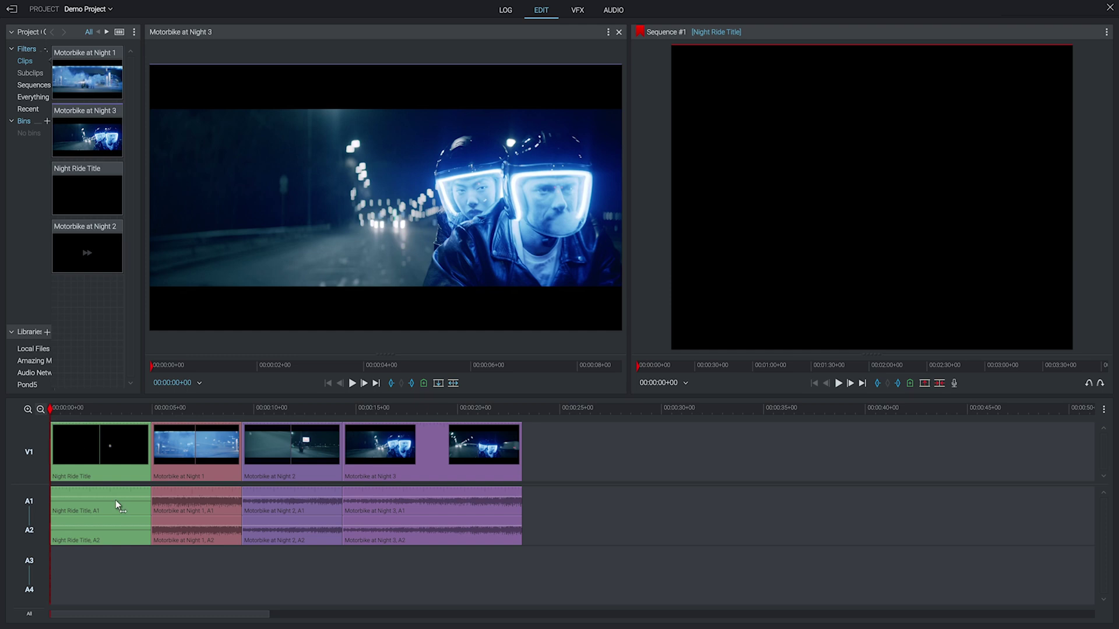
key("space")
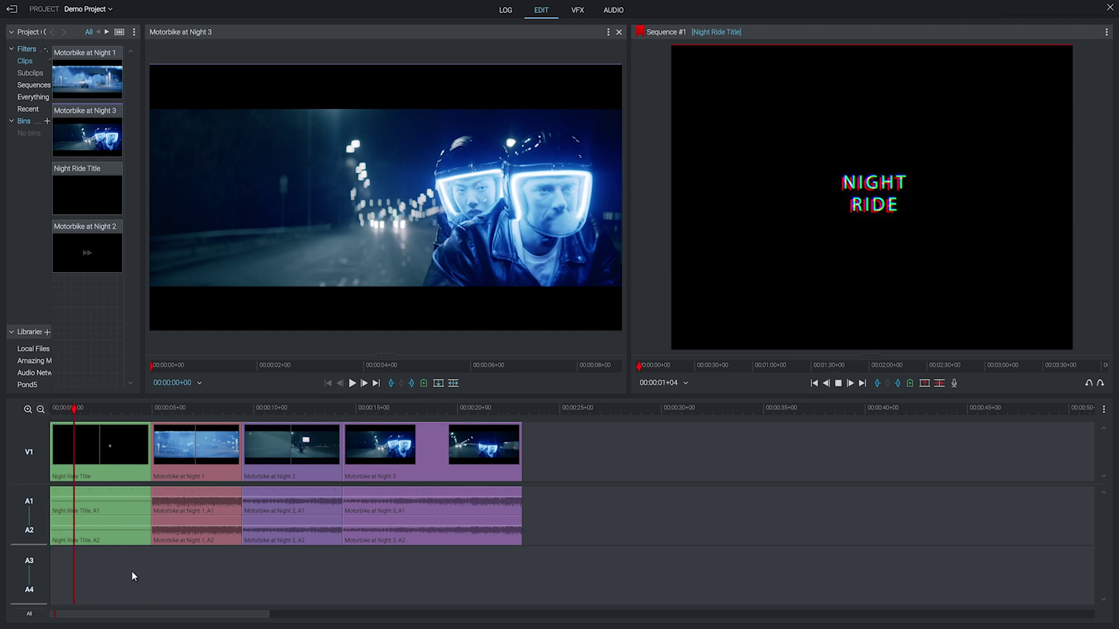